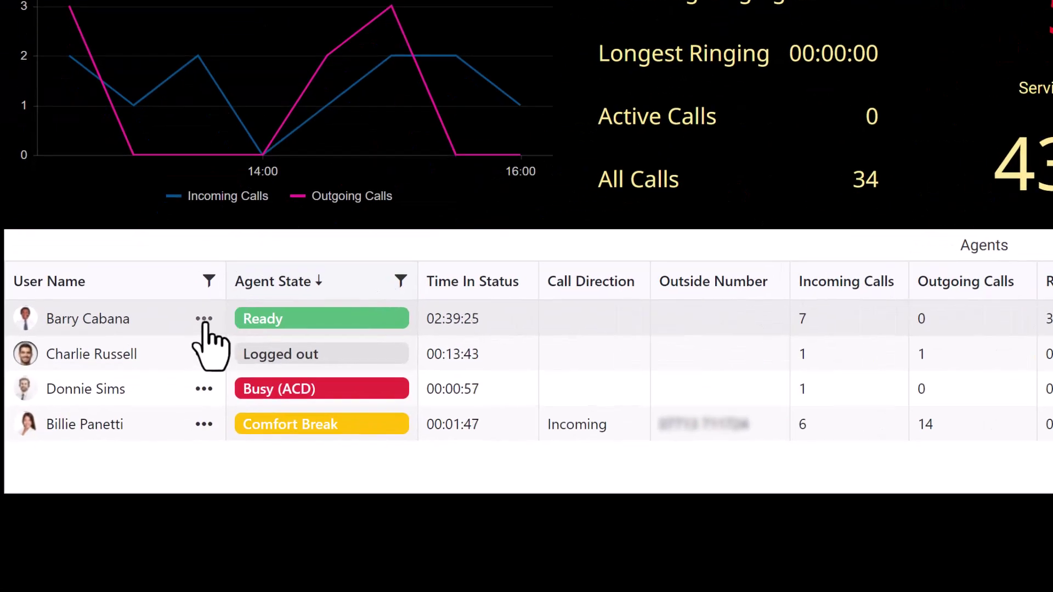
Step: Dismiss the agent option menus and show the Agents grid's seven-queue Queues filter list
left_click(204, 320)
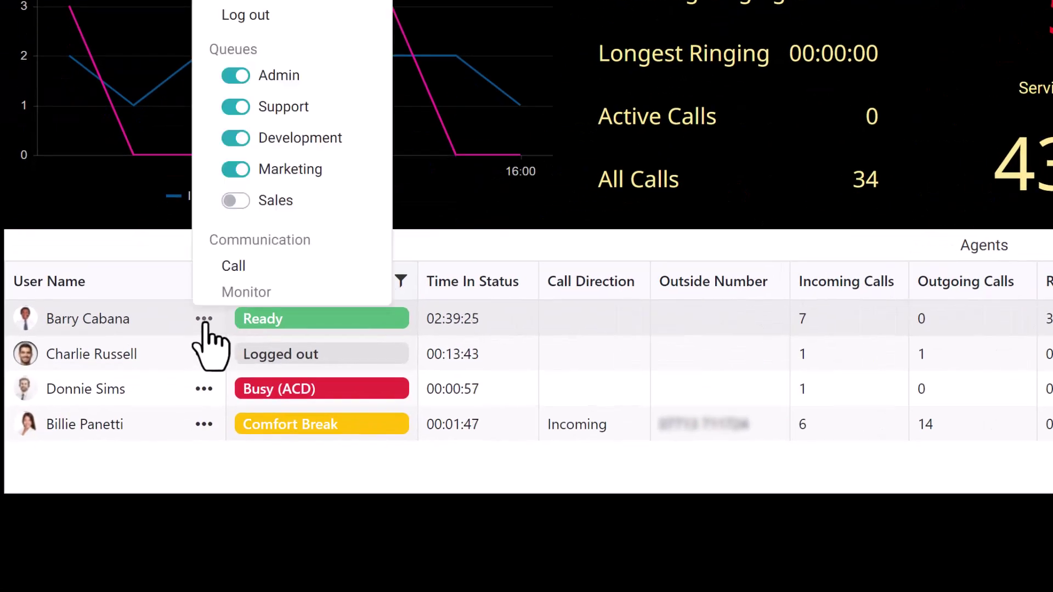
left_click(245, 172)
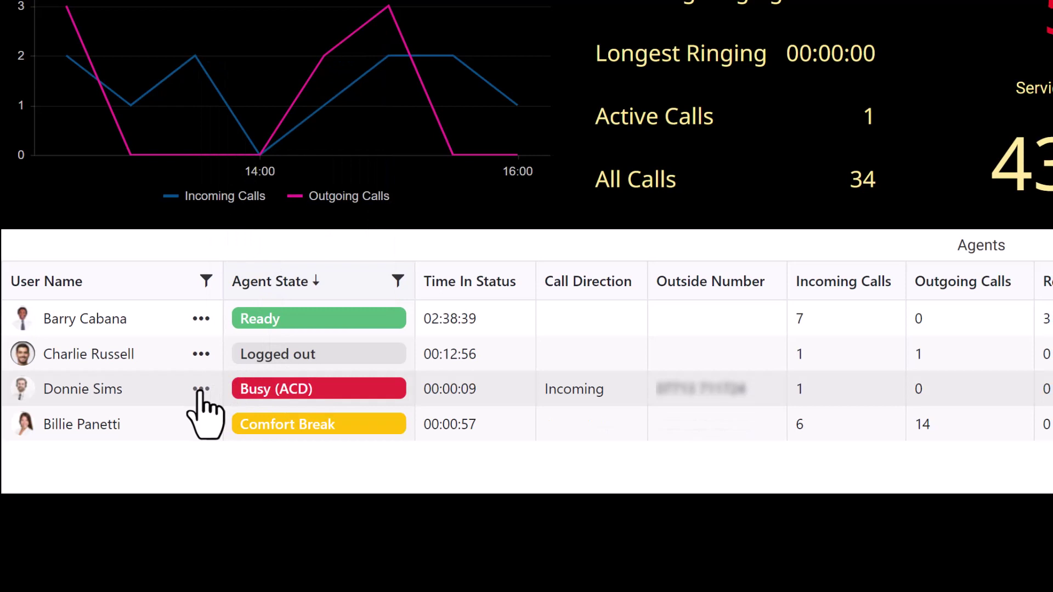
left_click(201, 390)
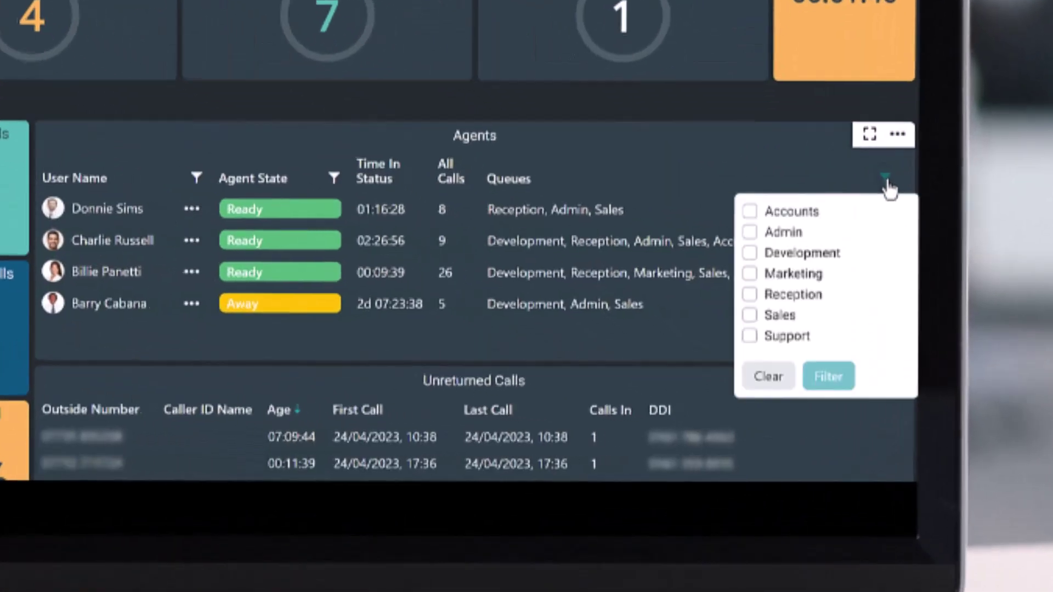
Step: Apply a Marketing and Support queue filter to the Agents grid
left_click(750, 337)
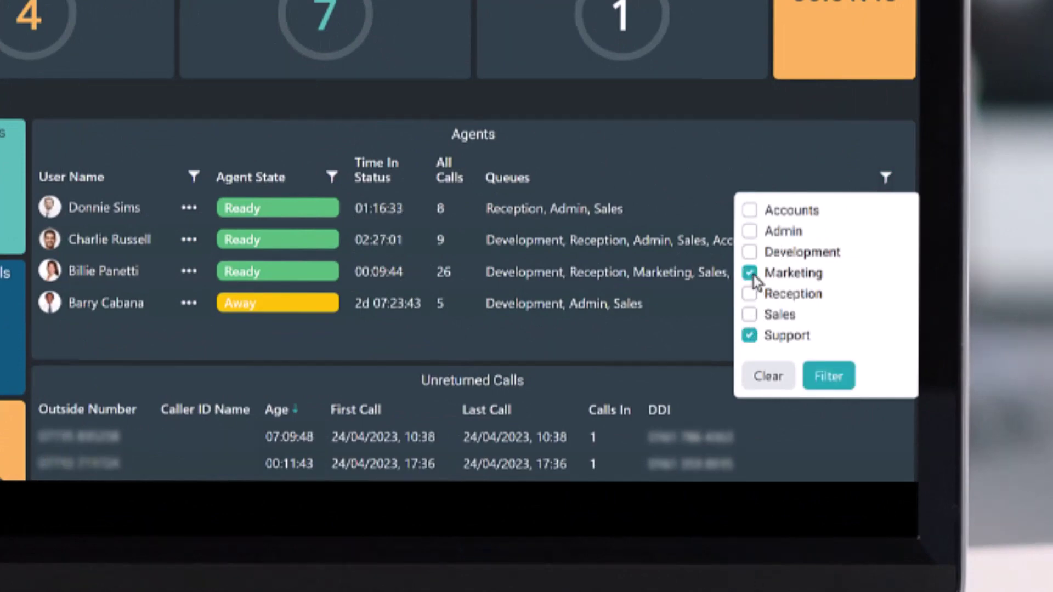
left_click(834, 380)
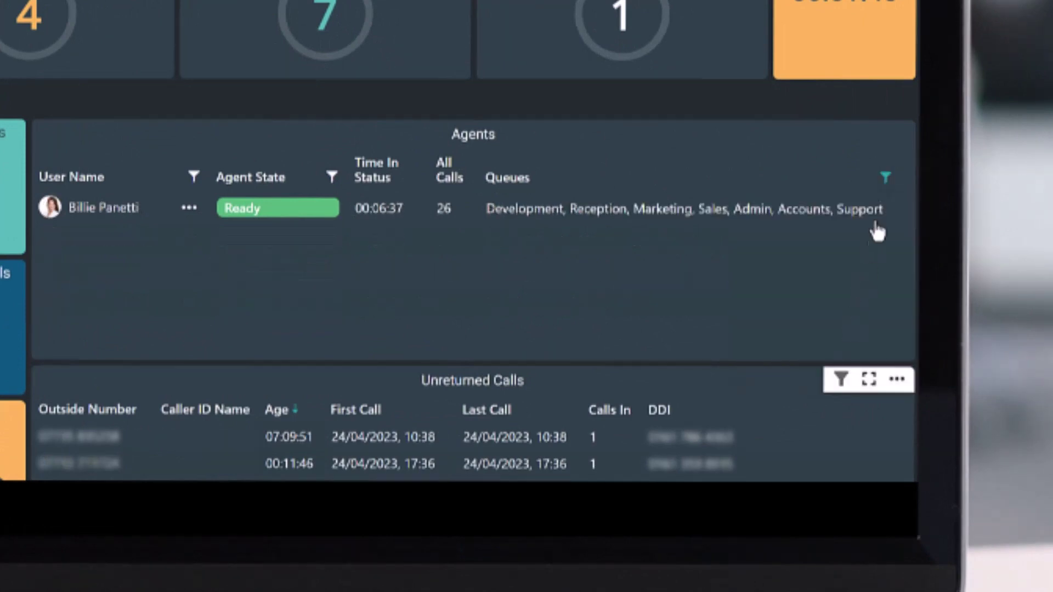
left_click(886, 179)
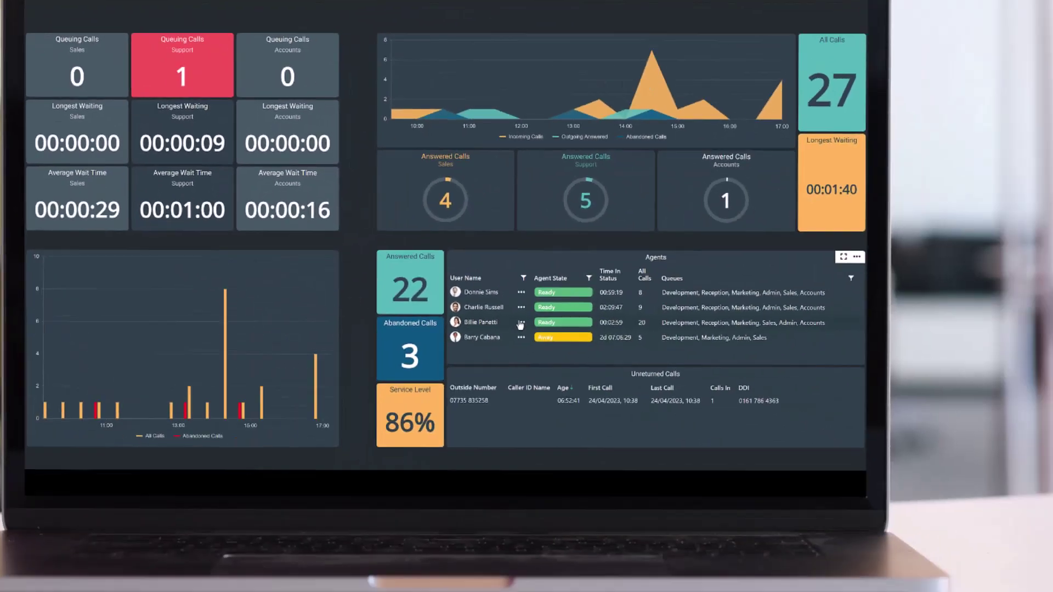
Step: Filter the Queue Name column to the Accounts, Sales and Support queues
left_click(520, 324)
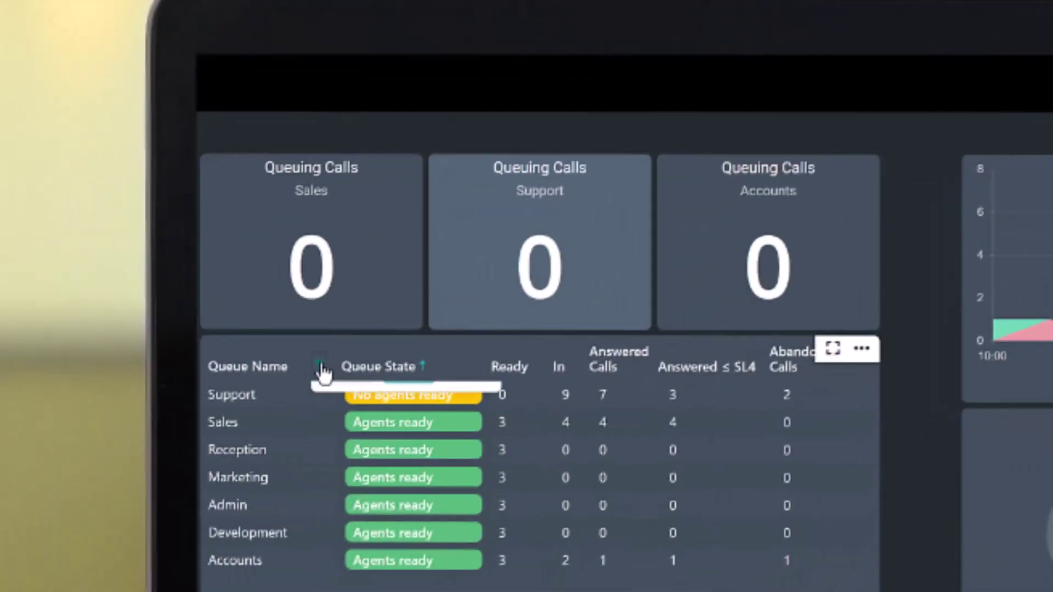
left_click(321, 368)
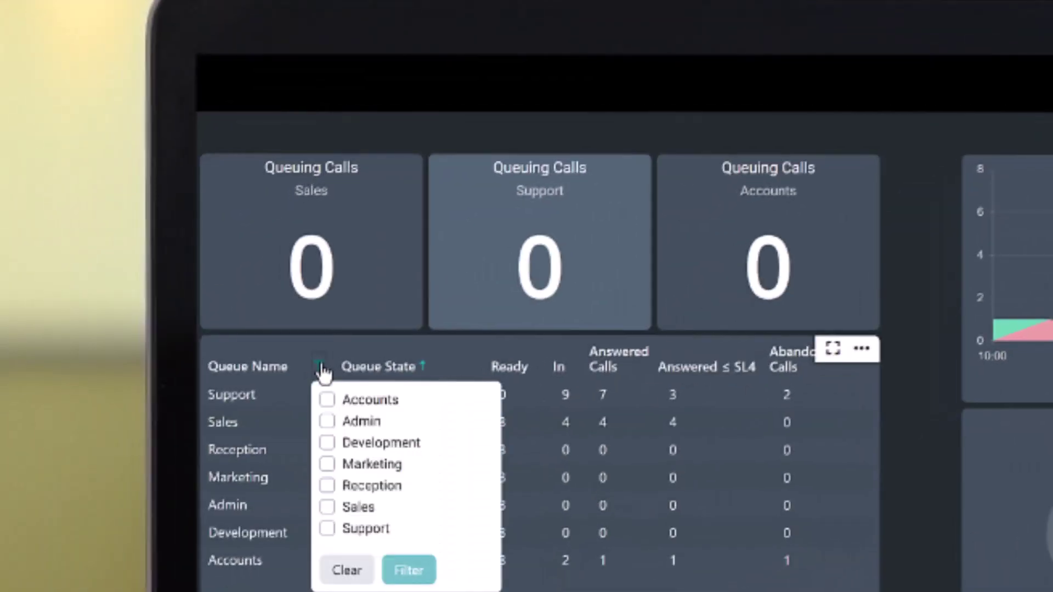
left_click(328, 401)
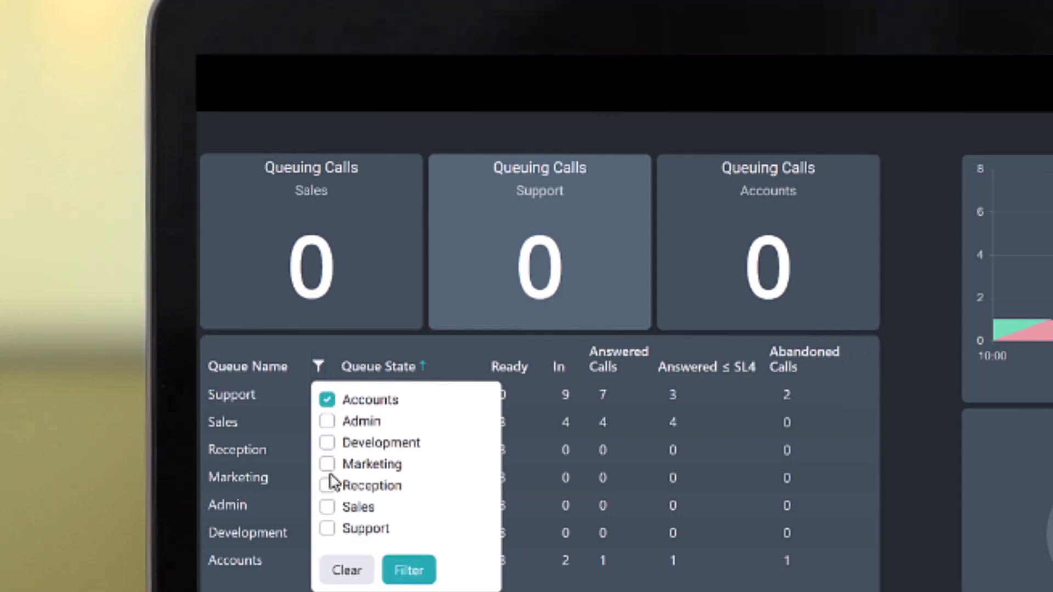
left_click(329, 530)
left_click(405, 571)
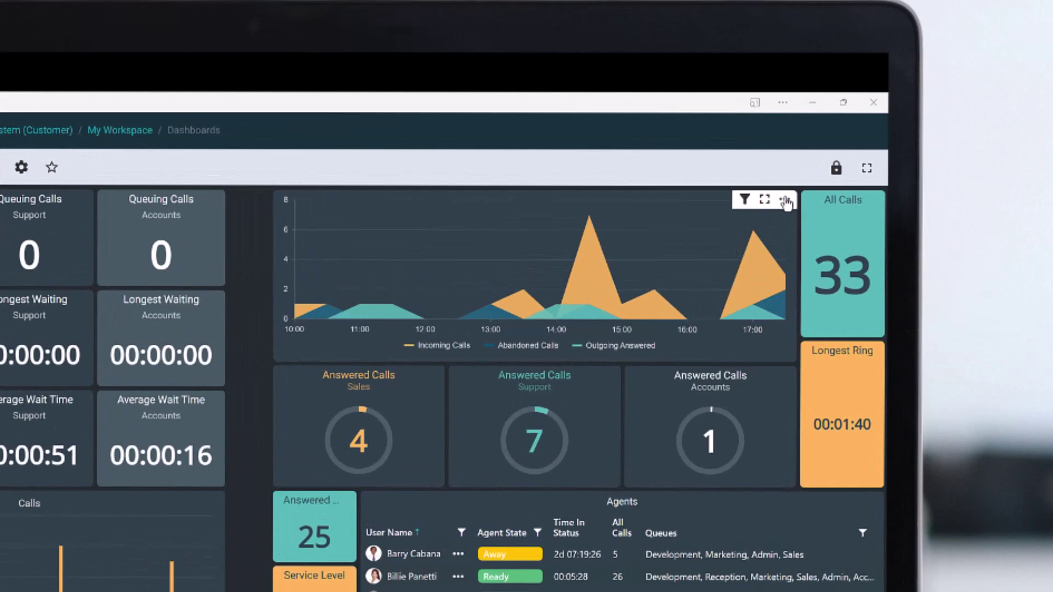
Step: Set the calls area chart's Appearance title to 'Todays Calls' and save it
left_click(787, 202)
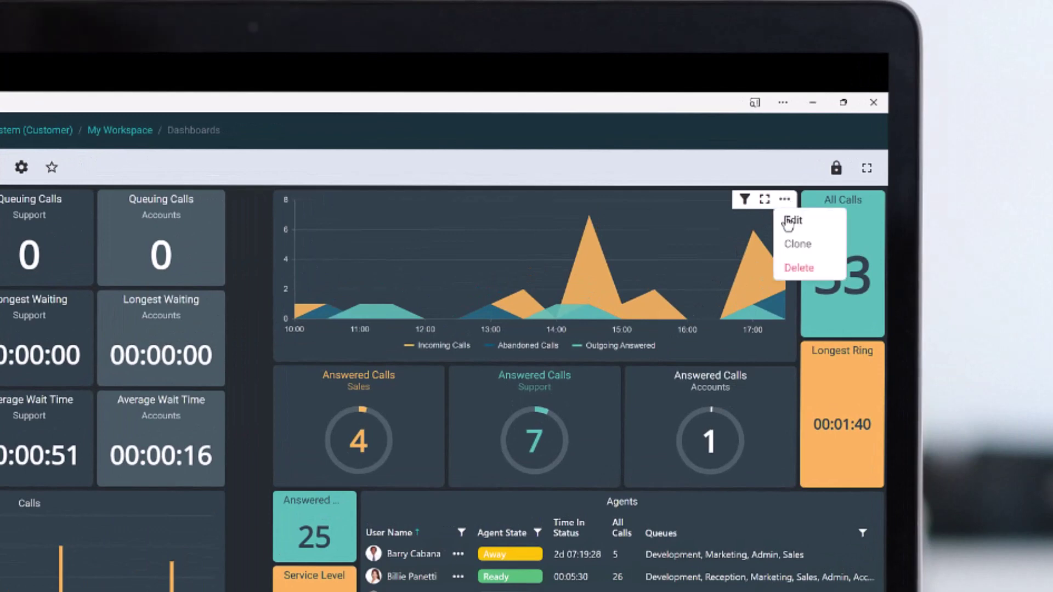
left_click(792, 221)
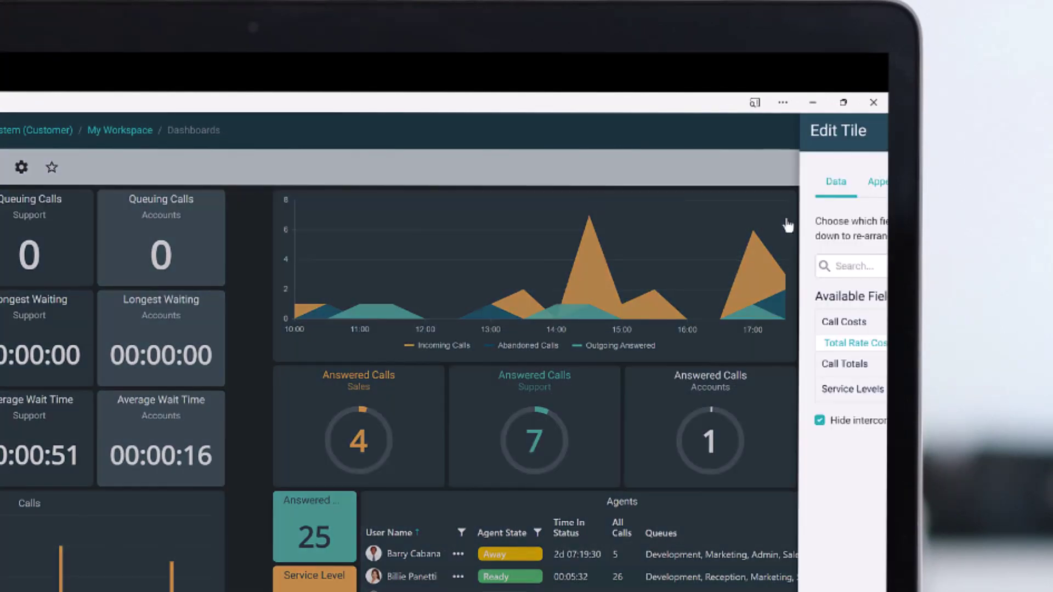
left_click(547, 188)
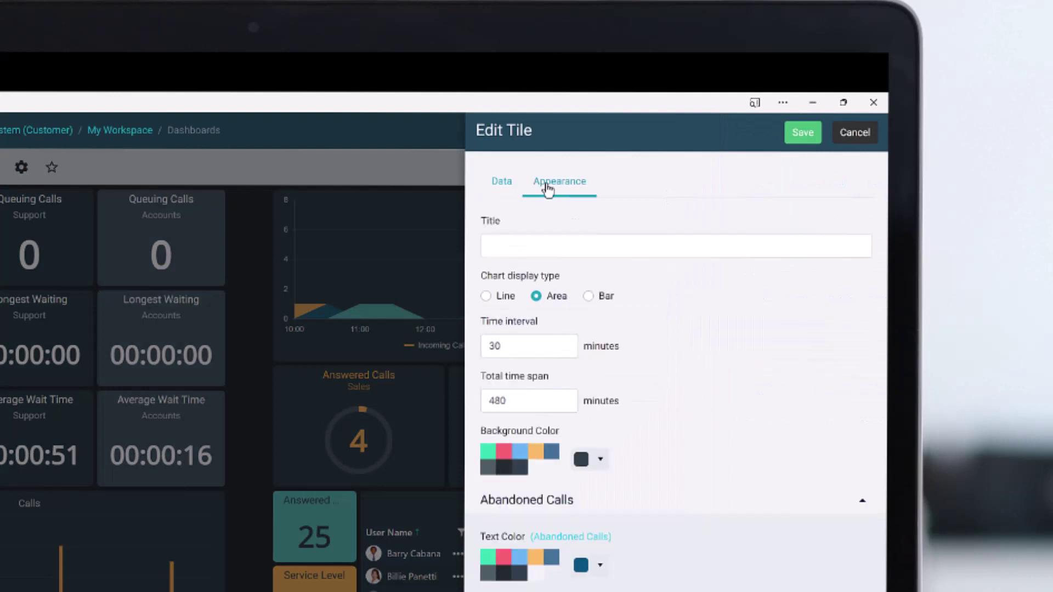
left_click(568, 249)
type("Todays Calls")
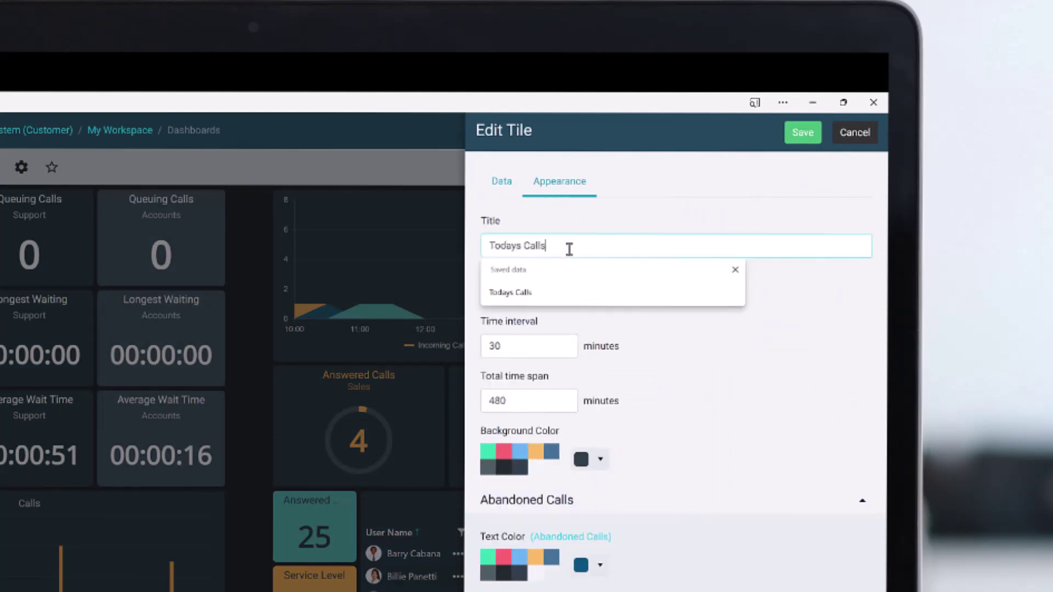
key("Escape")
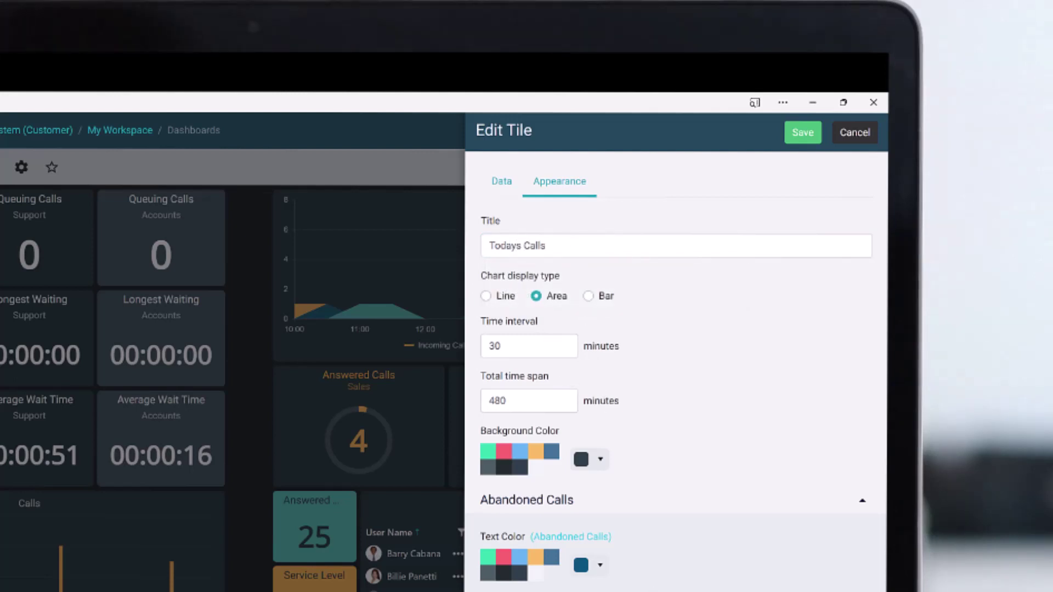
key("Return")
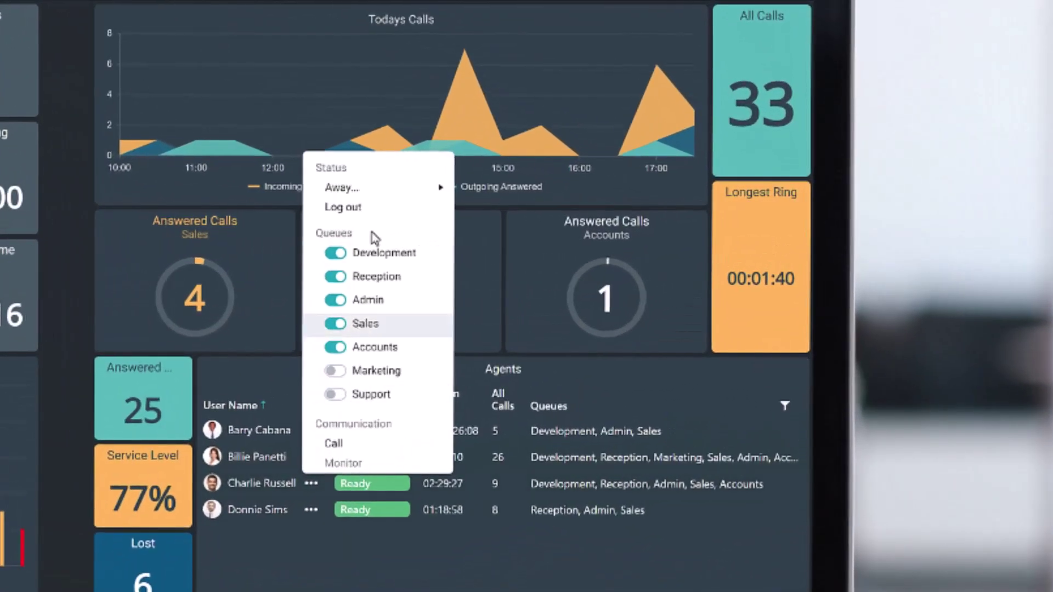
mouse_move(379, 187)
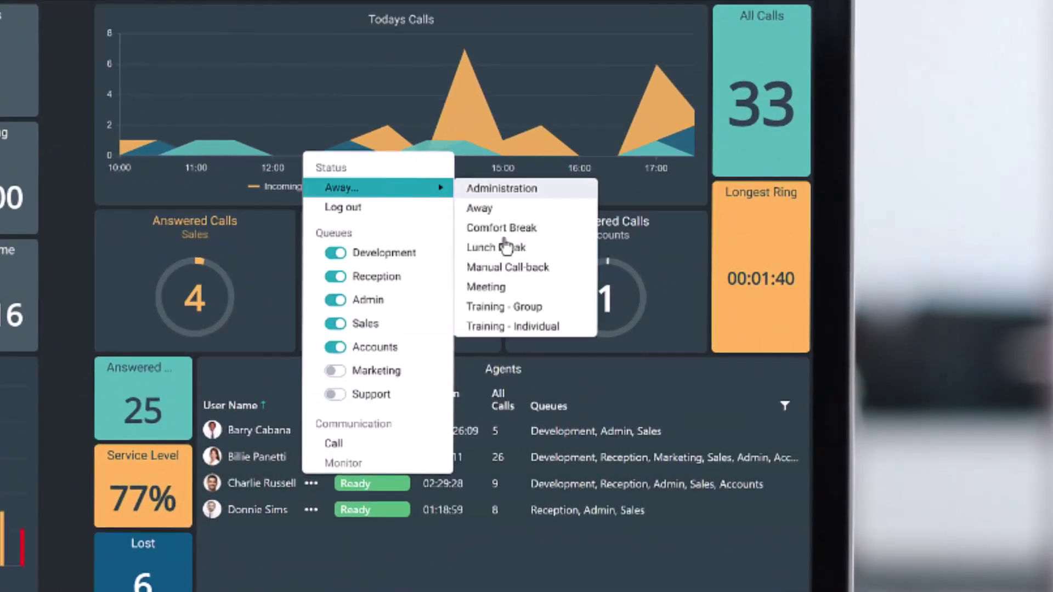
left_click(496, 247)
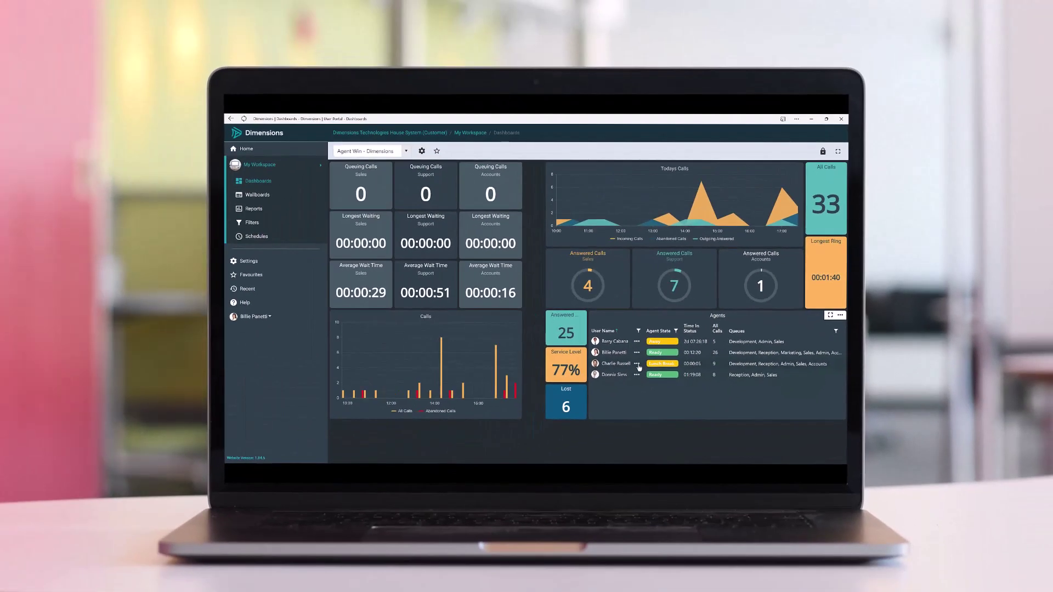
left_click(637, 363)
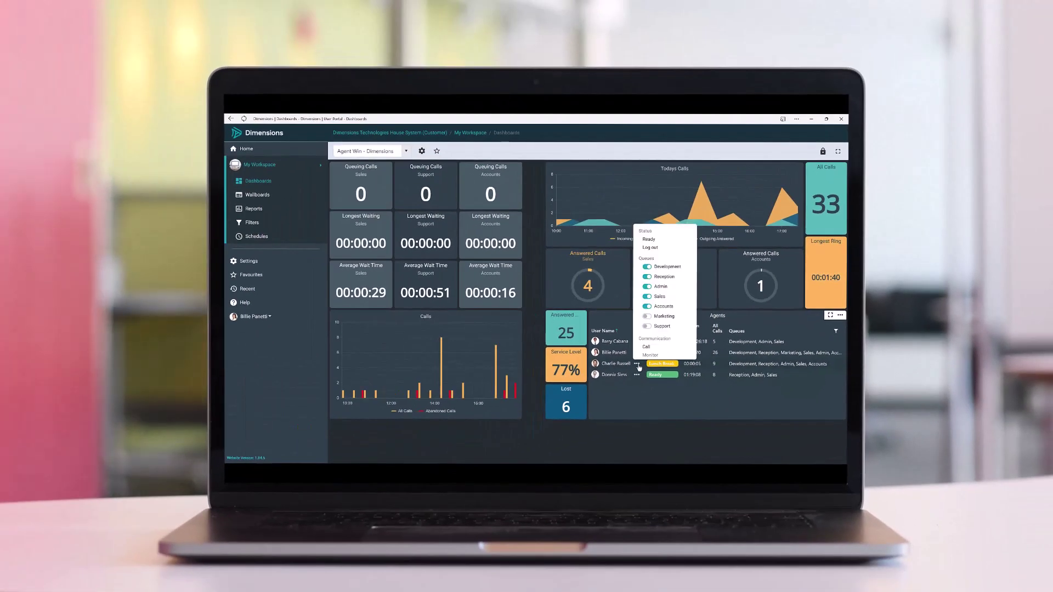
left_click(650, 239)
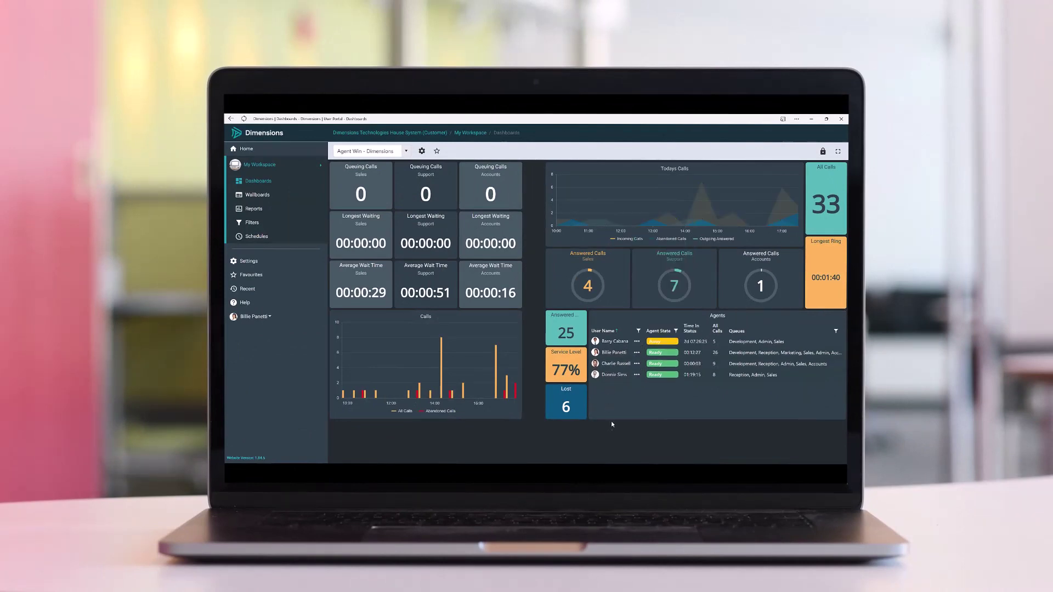